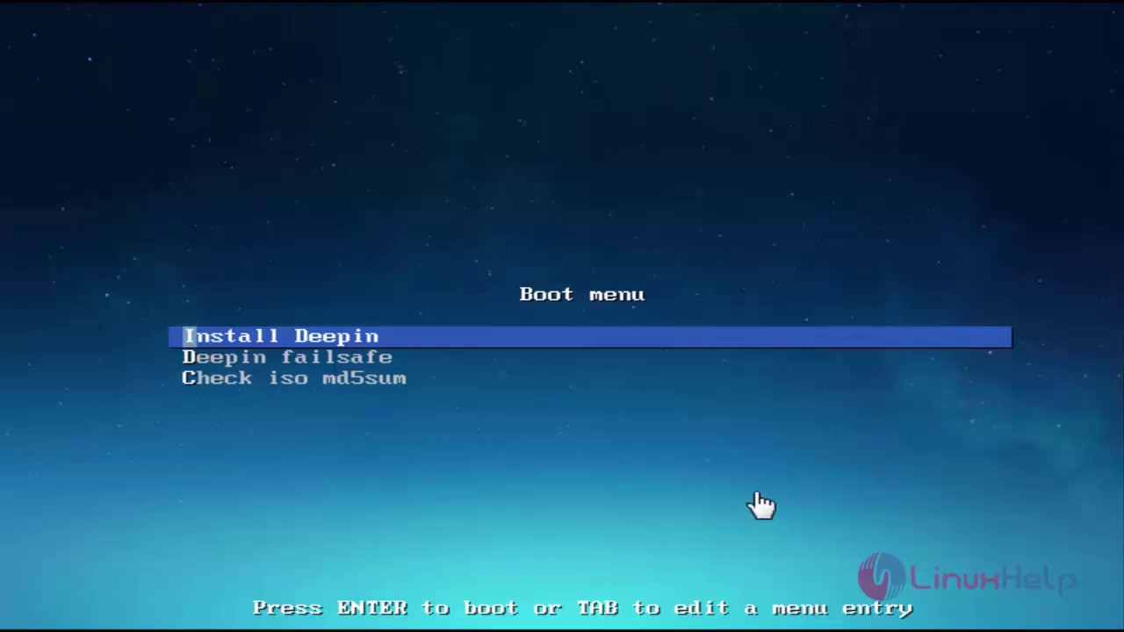
- Start the Deepin installation, choose English as the system language, and dismiss the virtual-machine reminder
{"action": "key", "text": "Return"}
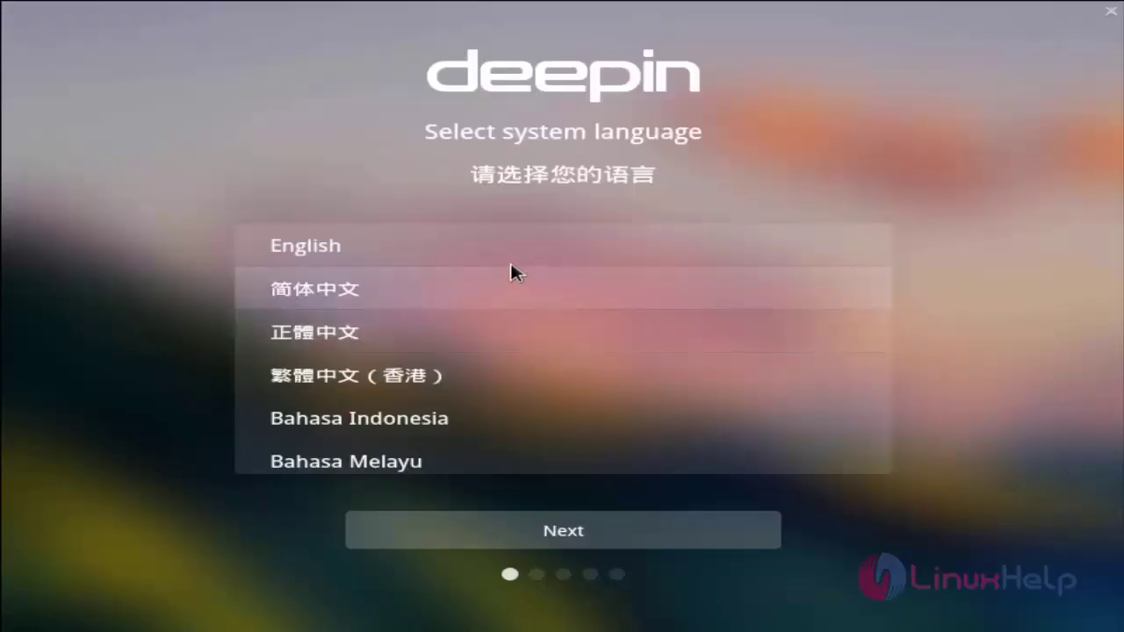
{"action": "left_click", "coordinate": [474, 254]}
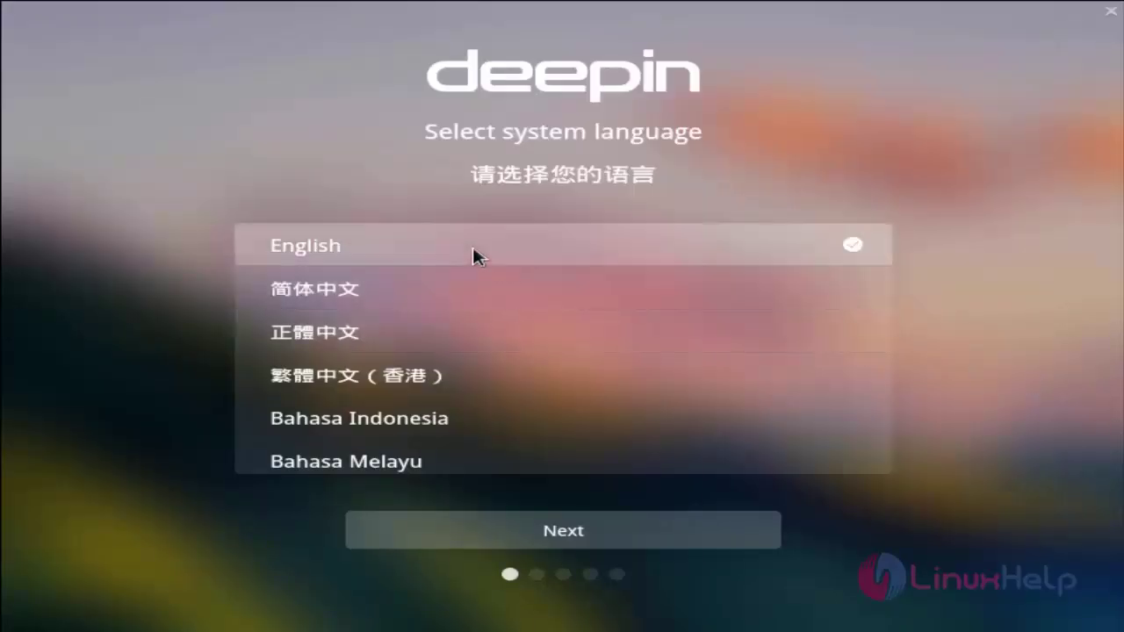
{"action": "left_click", "coordinate": [498, 532]}
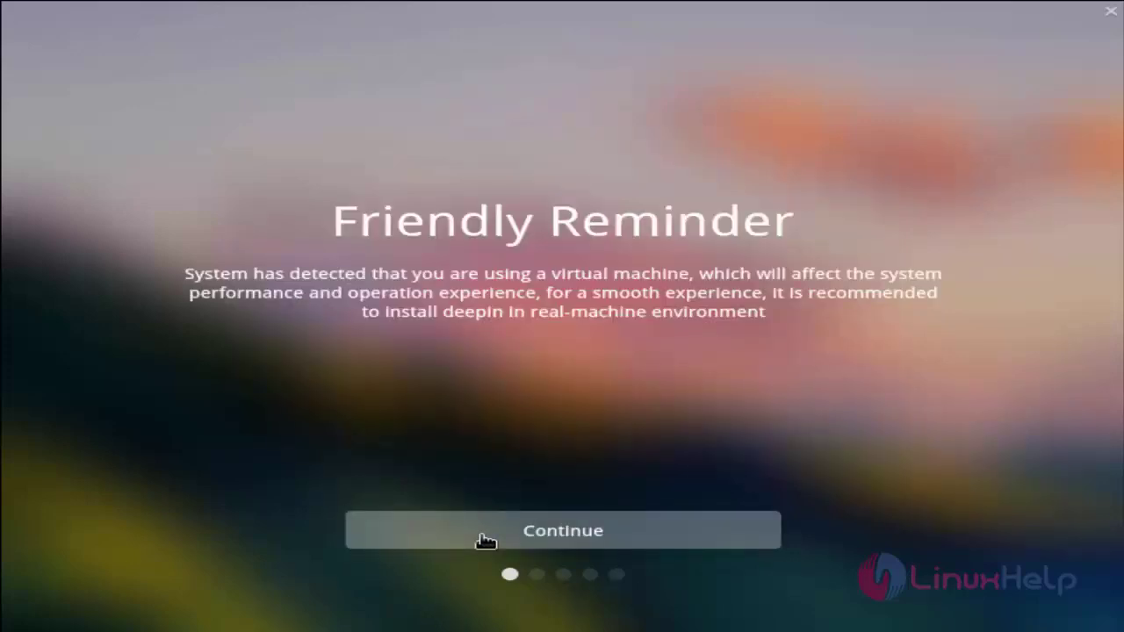
{"action": "left_click", "coordinate": [486, 540]}
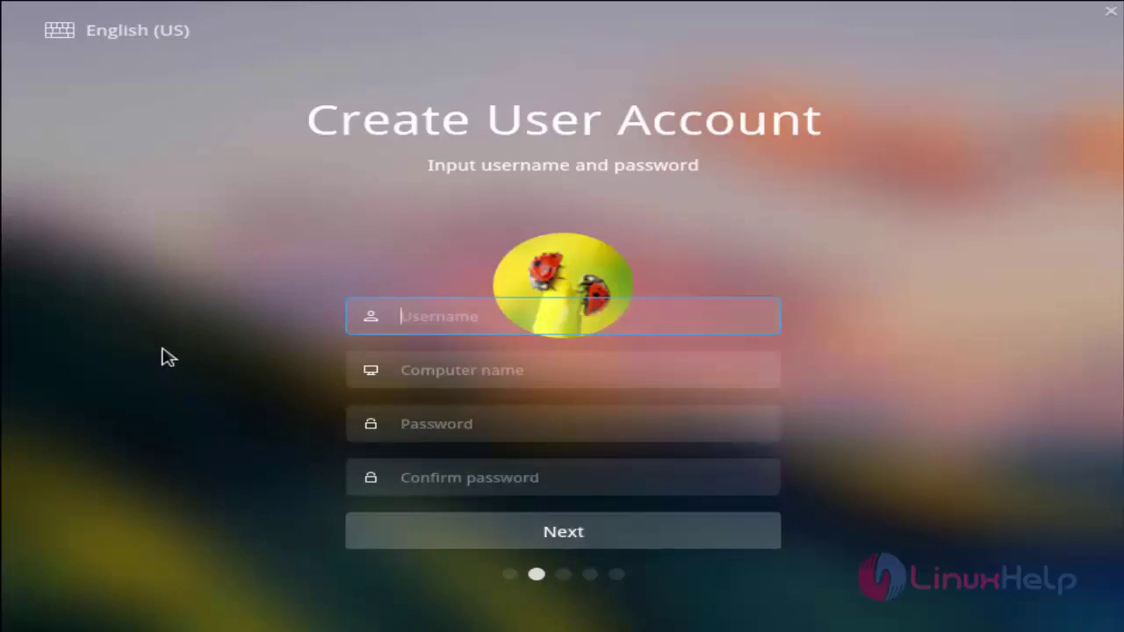
- Create the account with username 'user' and computer name 'user-PC', entering and confirming the password
{"action": "type", "text": "user"}
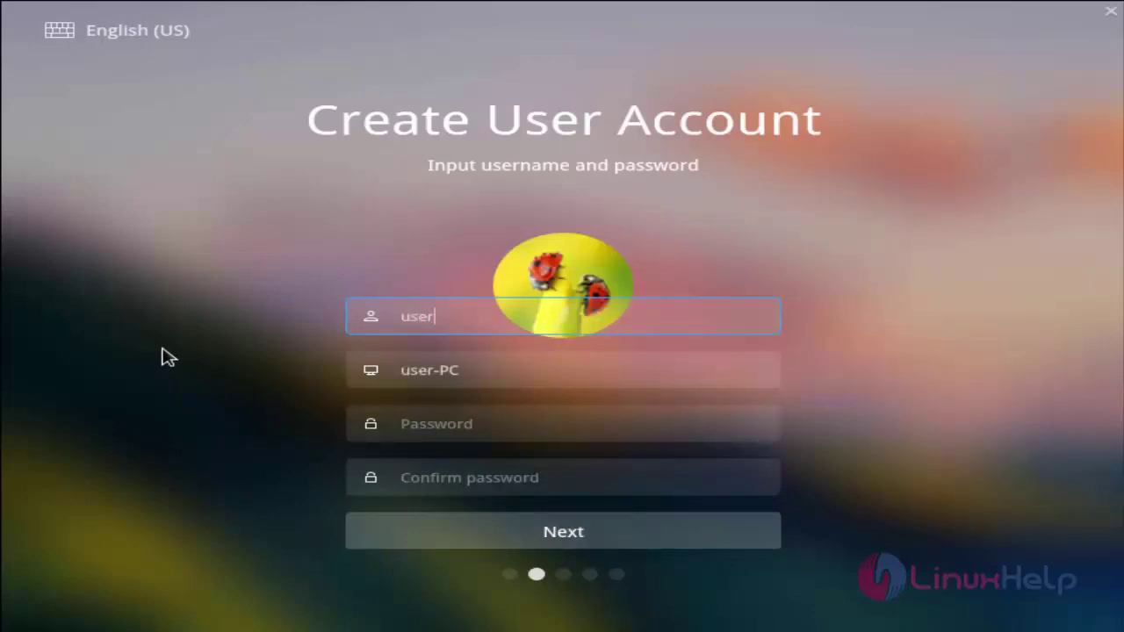
{"action": "left_click", "coordinate": [437, 423]}
{"action": "type", "text": "u"}
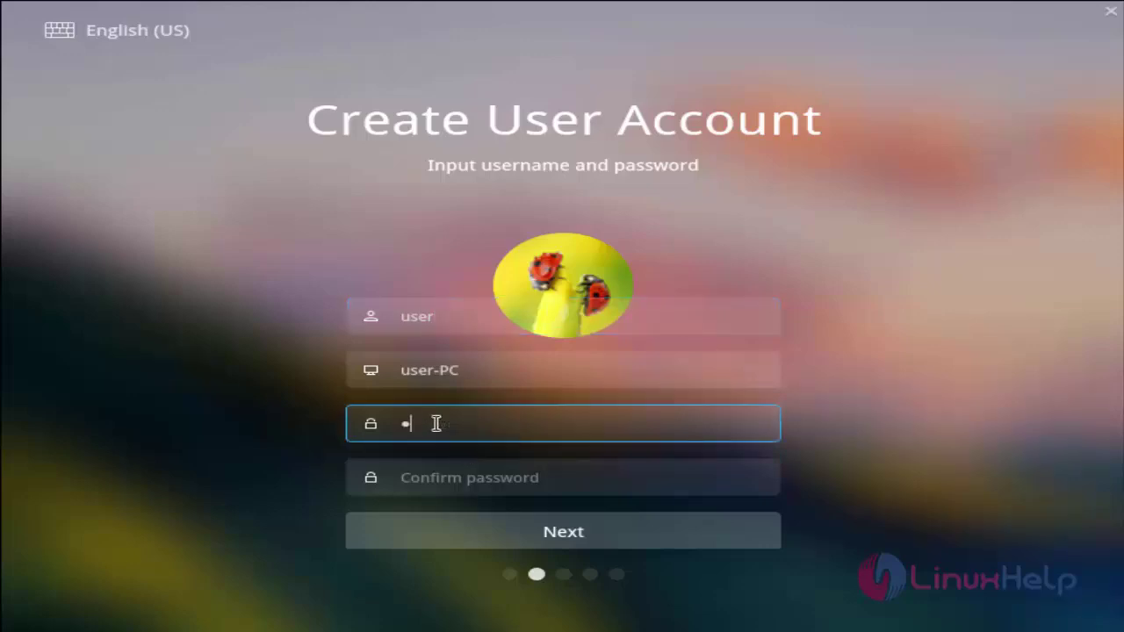
{"action": "type", "text": "se"}
{"action": "left_click", "coordinate": [447, 476]}
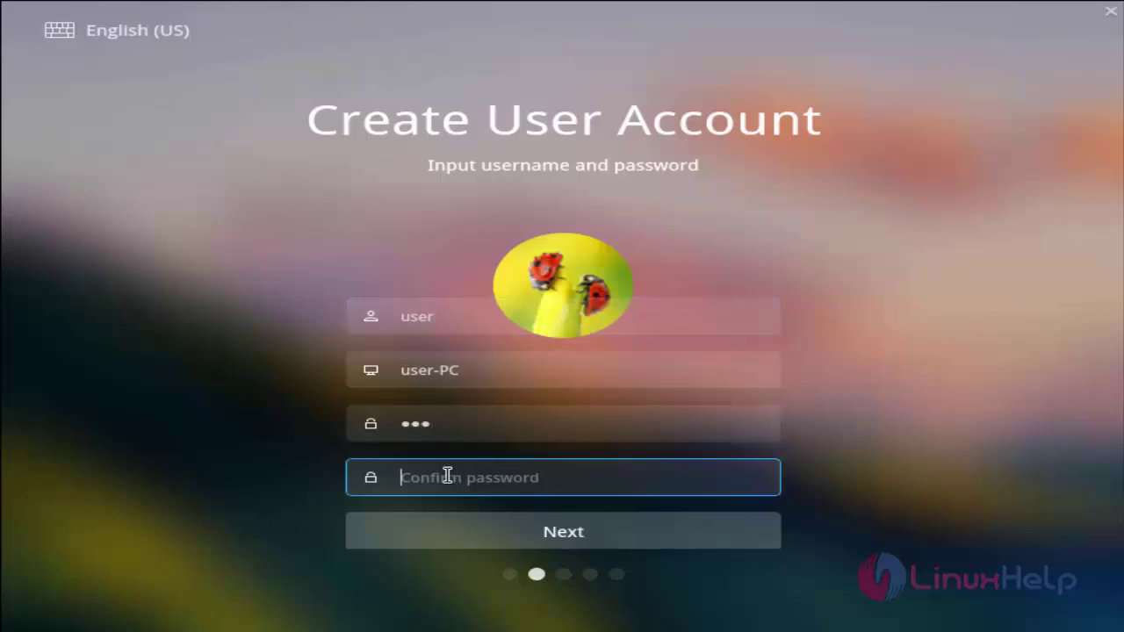
{"action": "type", "text": "use"}
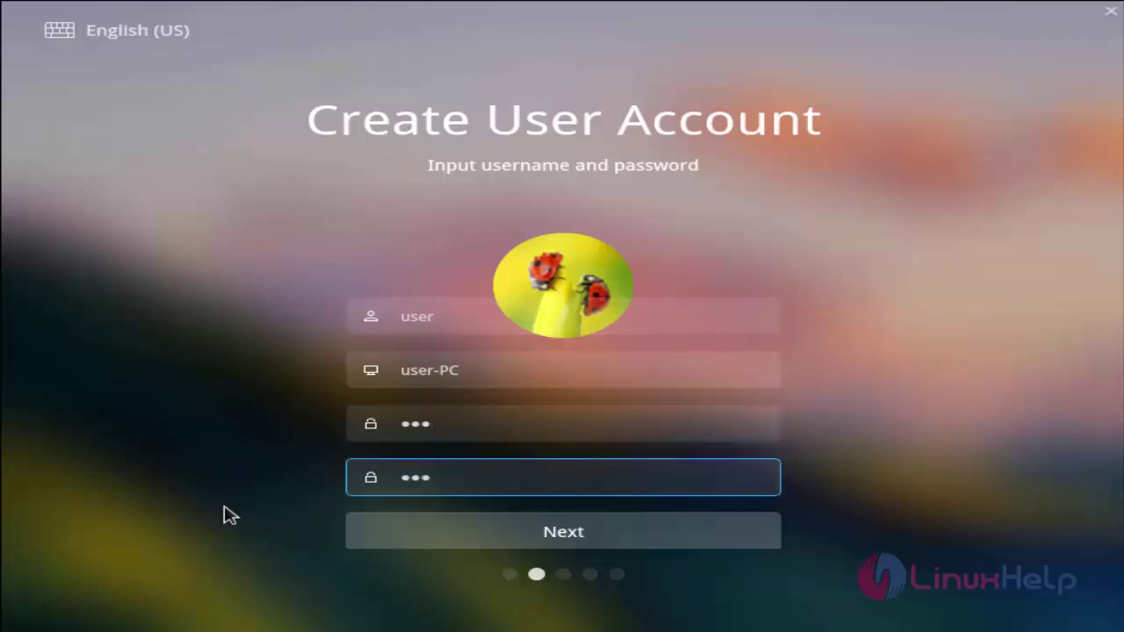
{"action": "left_click", "coordinate": [468, 539]}
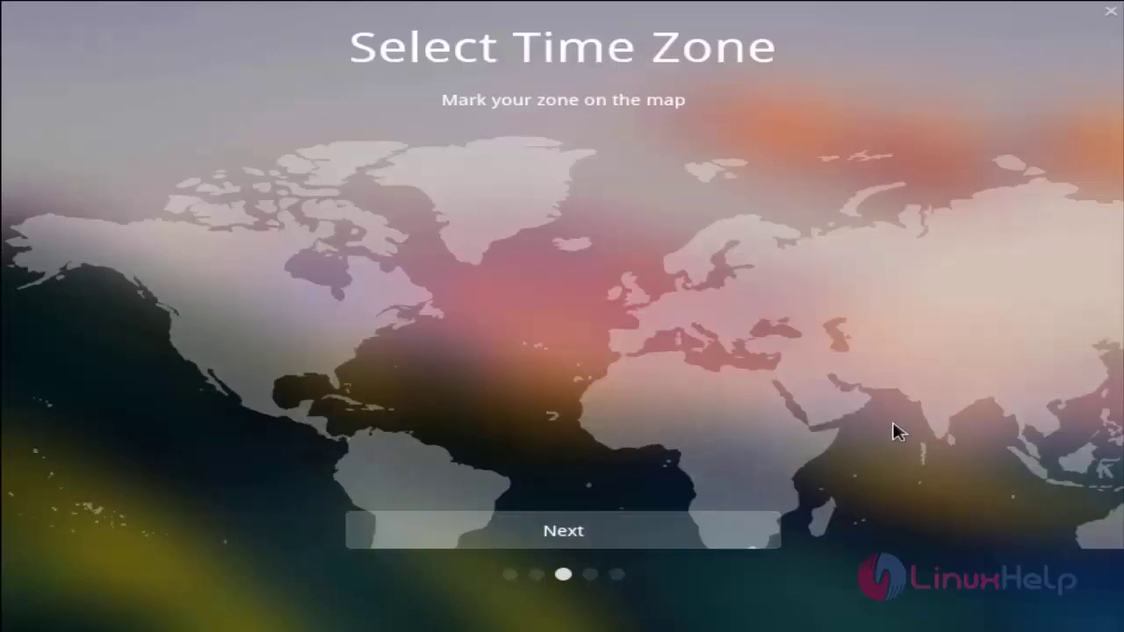
- Select India on the map so the time zone is Kolkata, and continue
{"action": "left_click", "coordinate": [961, 409]}
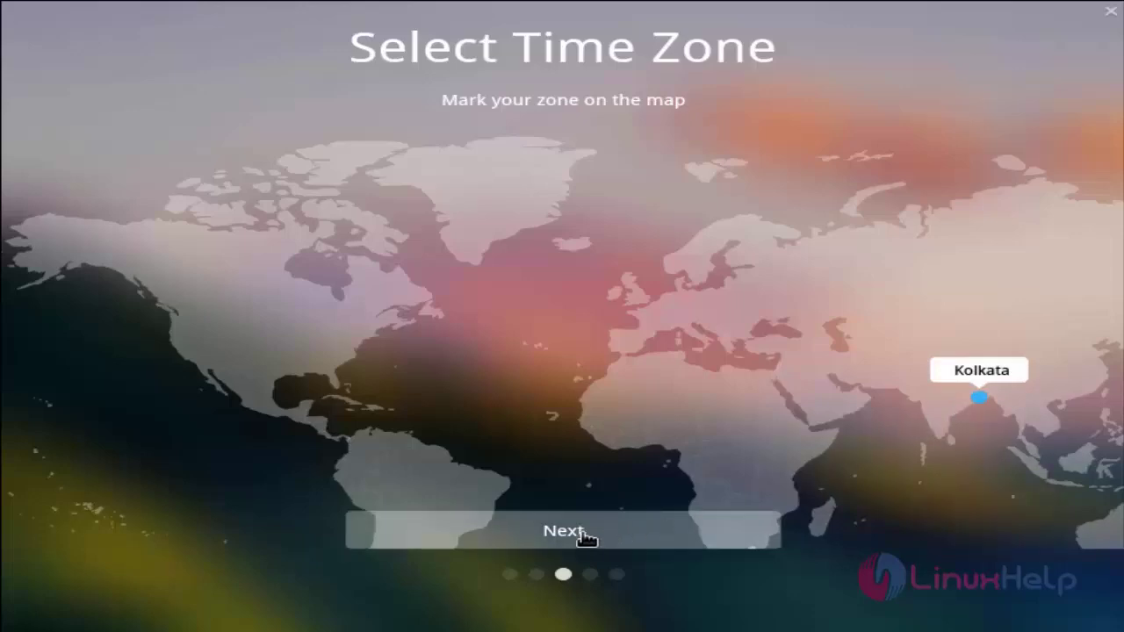
{"action": "left_click", "coordinate": [530, 532]}
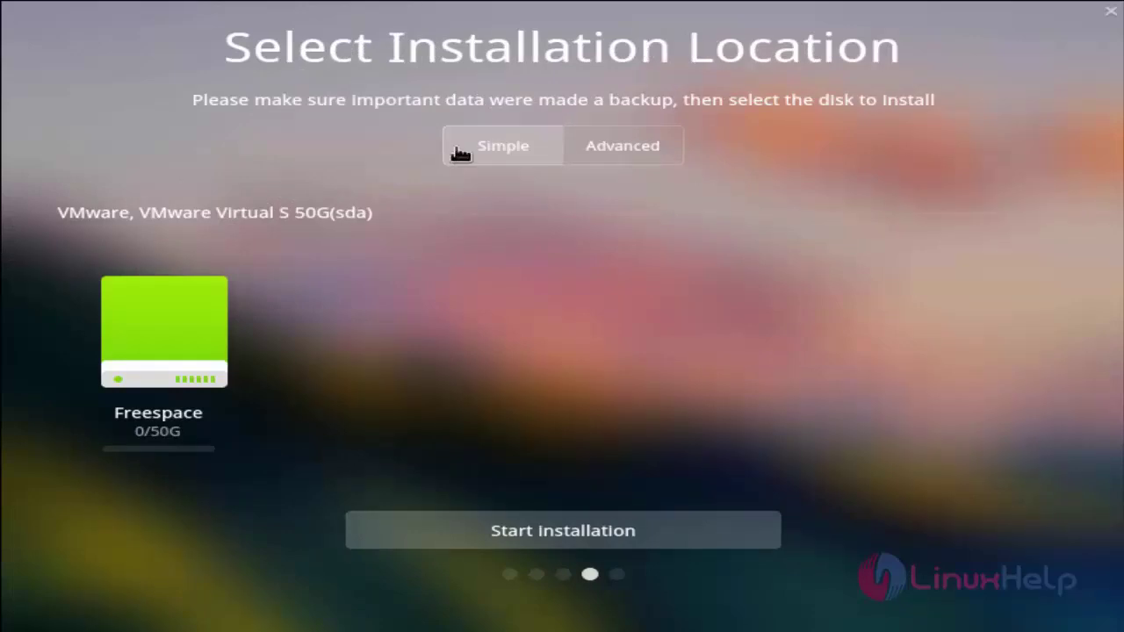
- Choose the 50G VMware free-space disk as the install target and start installation
{"action": "left_click", "coordinate": [624, 149]}
{"action": "left_click", "coordinate": [511, 156]}
{"action": "left_click", "coordinate": [176, 352]}
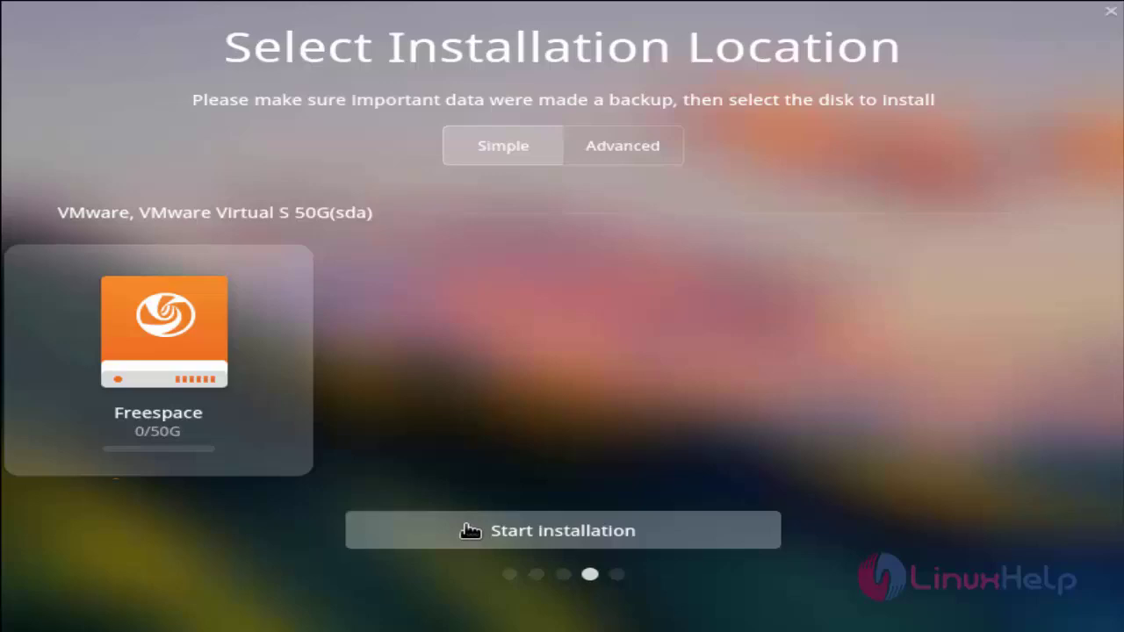
{"action": "left_click", "coordinate": [470, 530]}
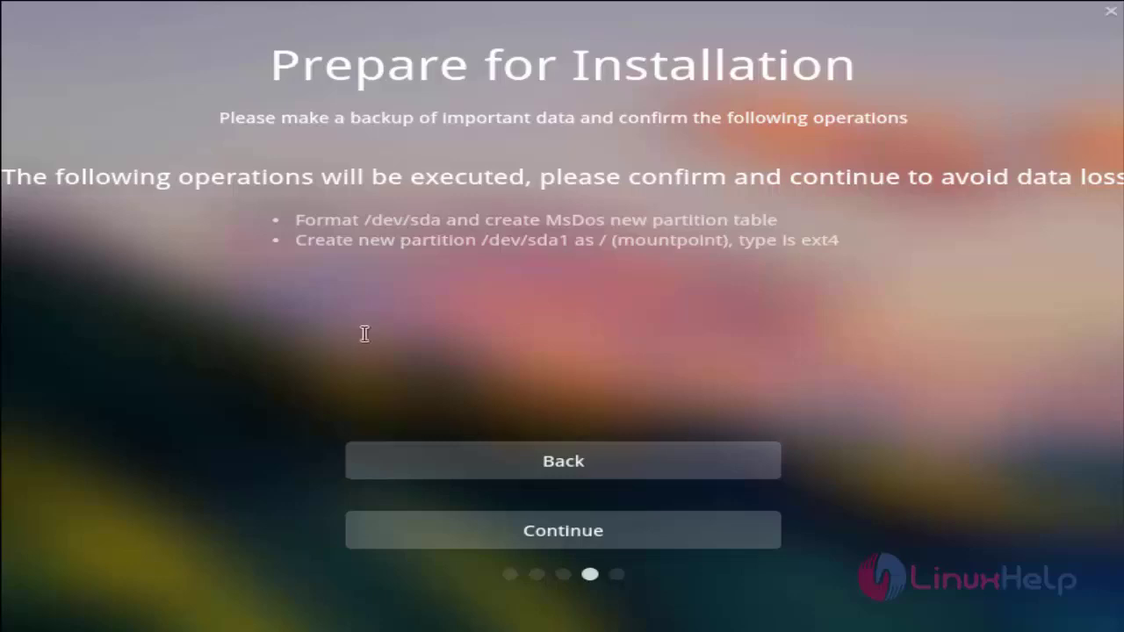
- Confirm formatting /dev/sda and creating /dev/sda1 as the ext4 root partition
{"action": "left_click", "coordinate": [437, 533]}
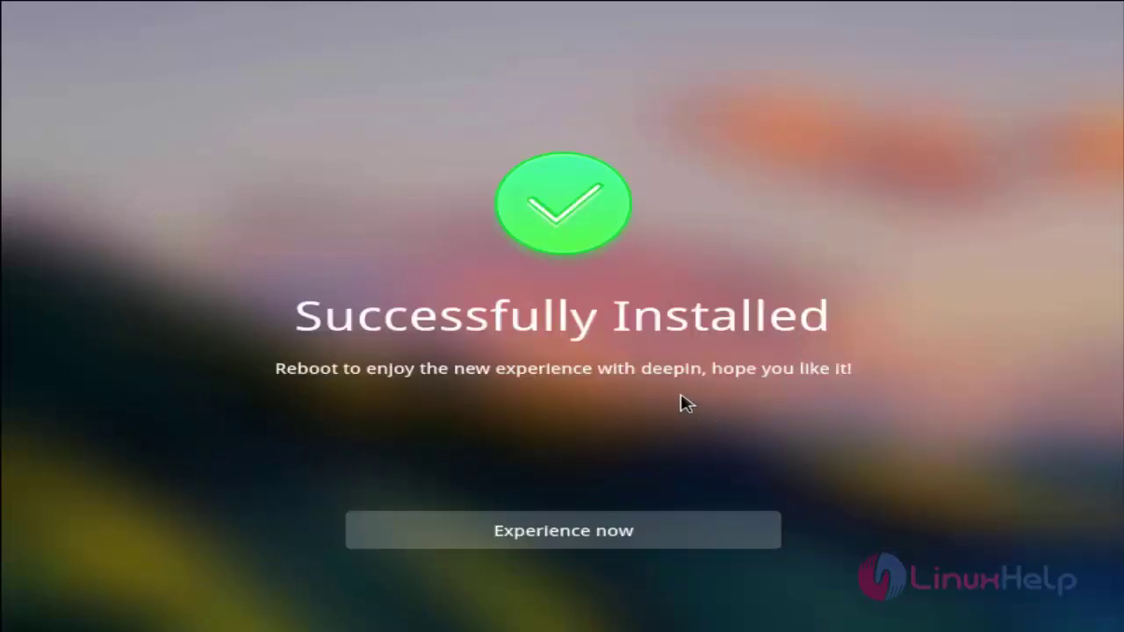
- Reboot into the newly installed deepin 15.4.1 system via Experience now
{"action": "left_click", "coordinate": [645, 533]}
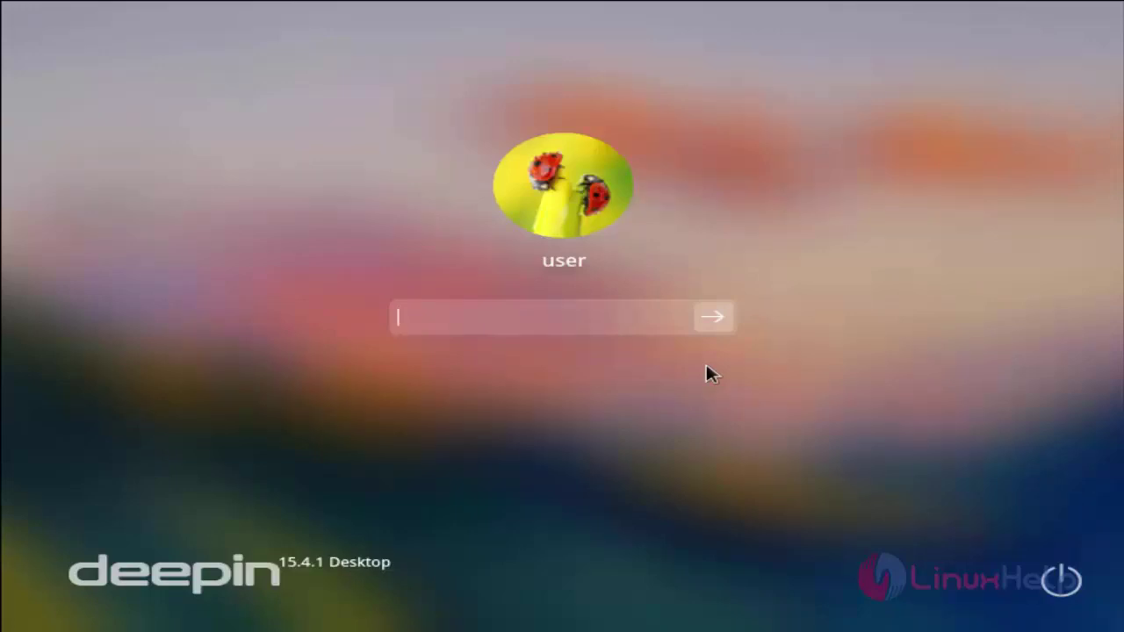
- Enter the account password at the login screen and sign in to the desktop
{"action": "type", "text": "•••"}
{"action": "left_click", "coordinate": [708, 328]}
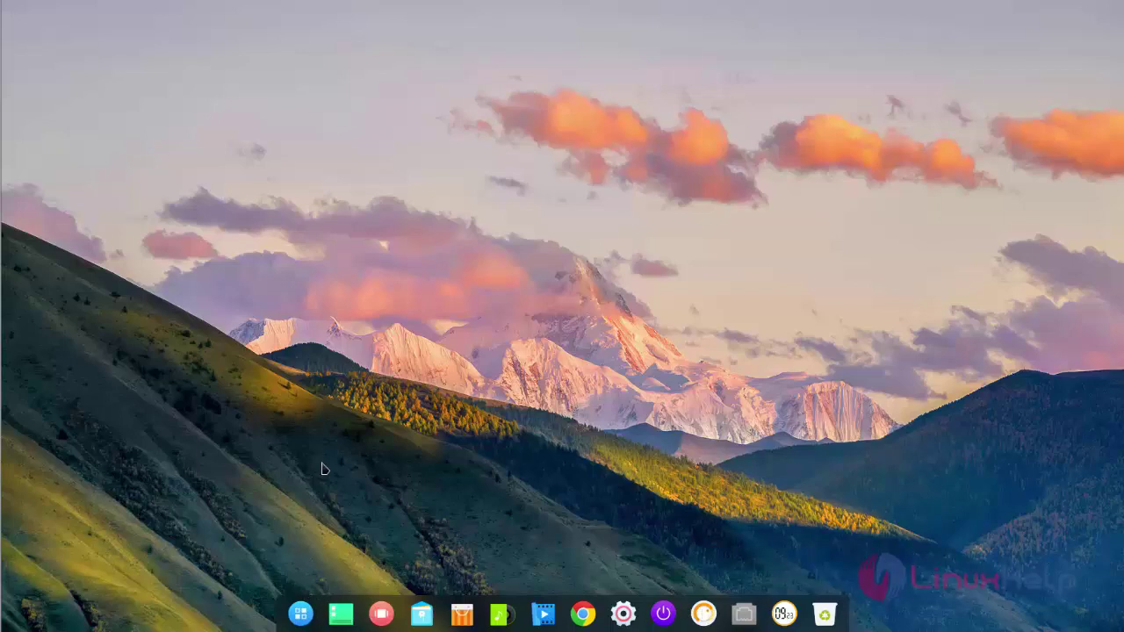
{"action": "left_click", "coordinate": [300, 615]}
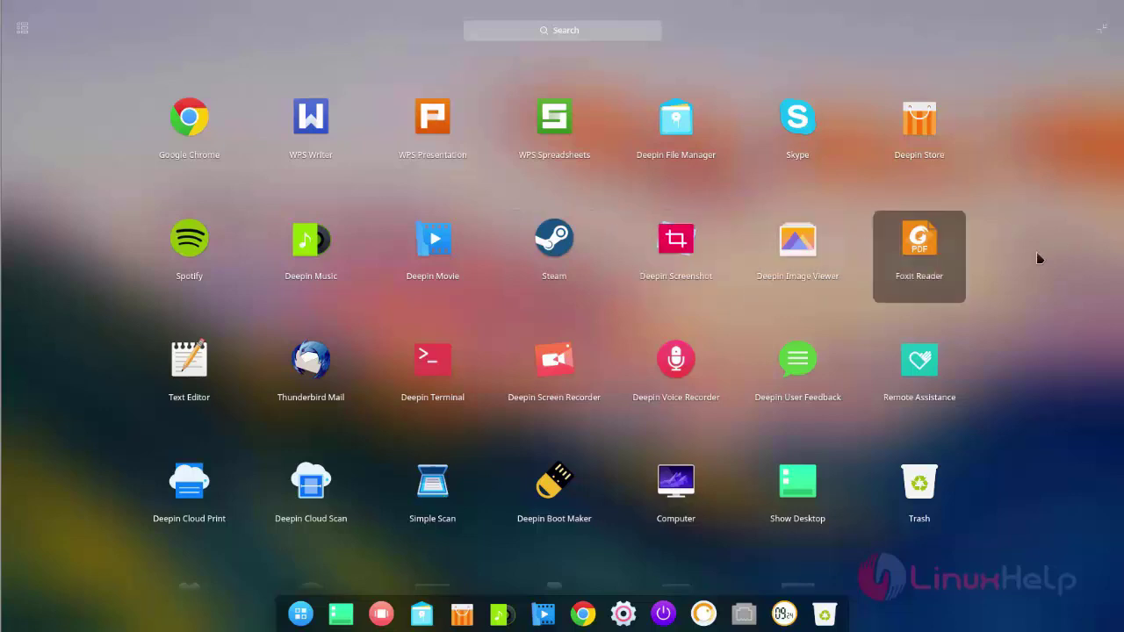
{"action": "scroll", "coordinate": [837, 314], "scroll_direction": "down", "scroll_amount": 2}
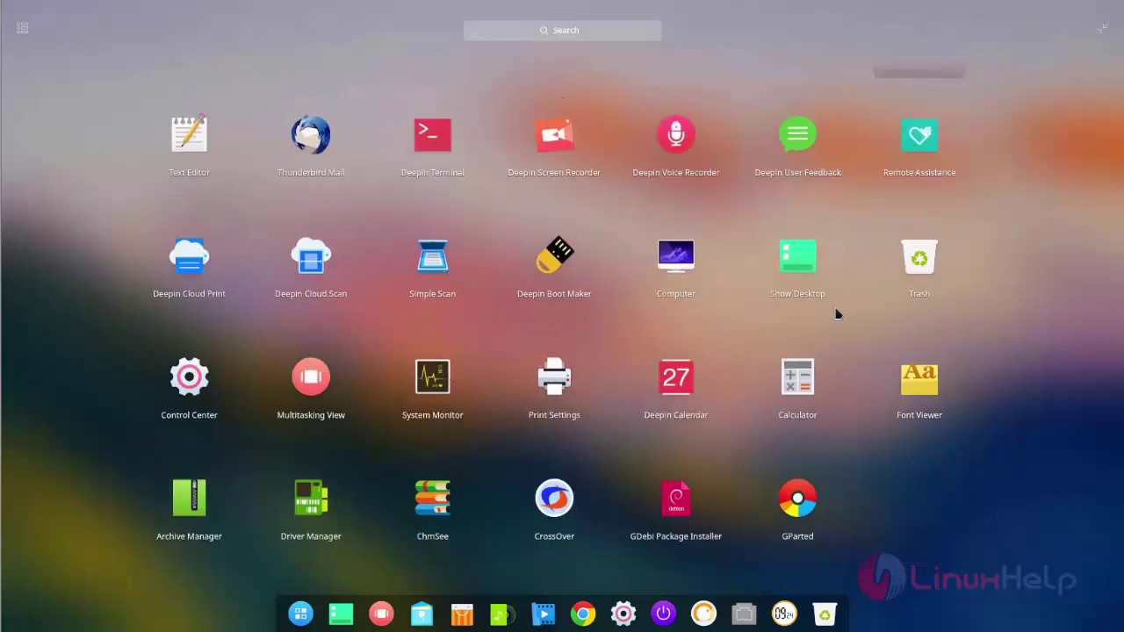
{"action": "scroll", "coordinate": [836, 314], "scroll_direction": "up", "scroll_amount": 1}
{"action": "scroll", "coordinate": [837, 313], "scroll_direction": "down", "scroll_amount": 1}
{"action": "left_click", "coordinate": [309, 609]}
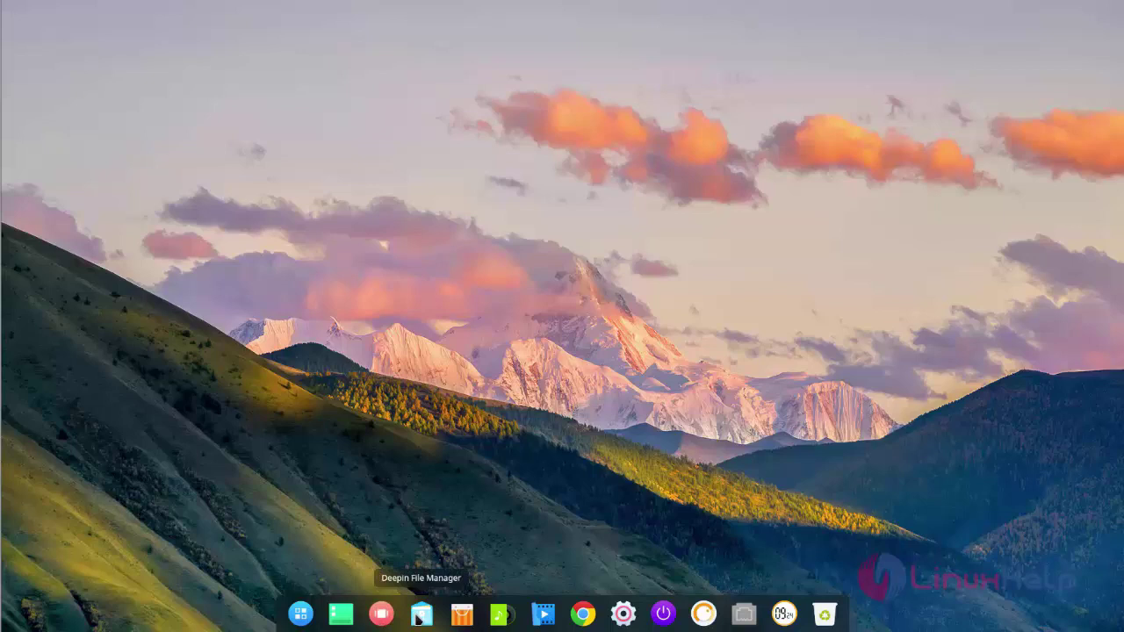
{"action": "left_click", "coordinate": [420, 614]}
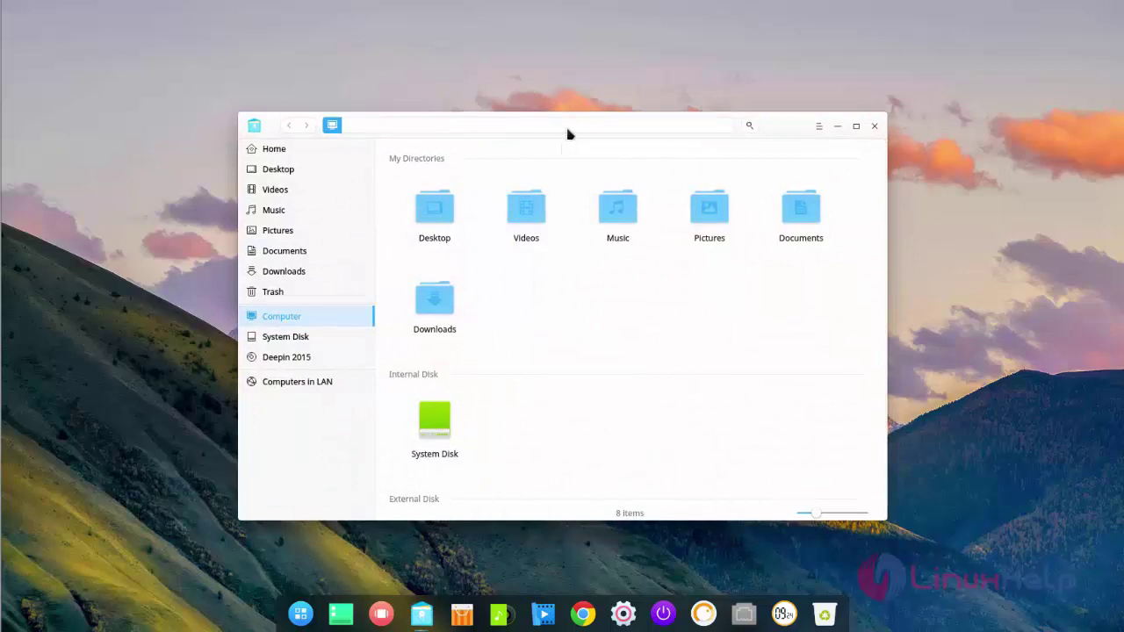
{"action": "left_click", "coordinate": [856, 125]}
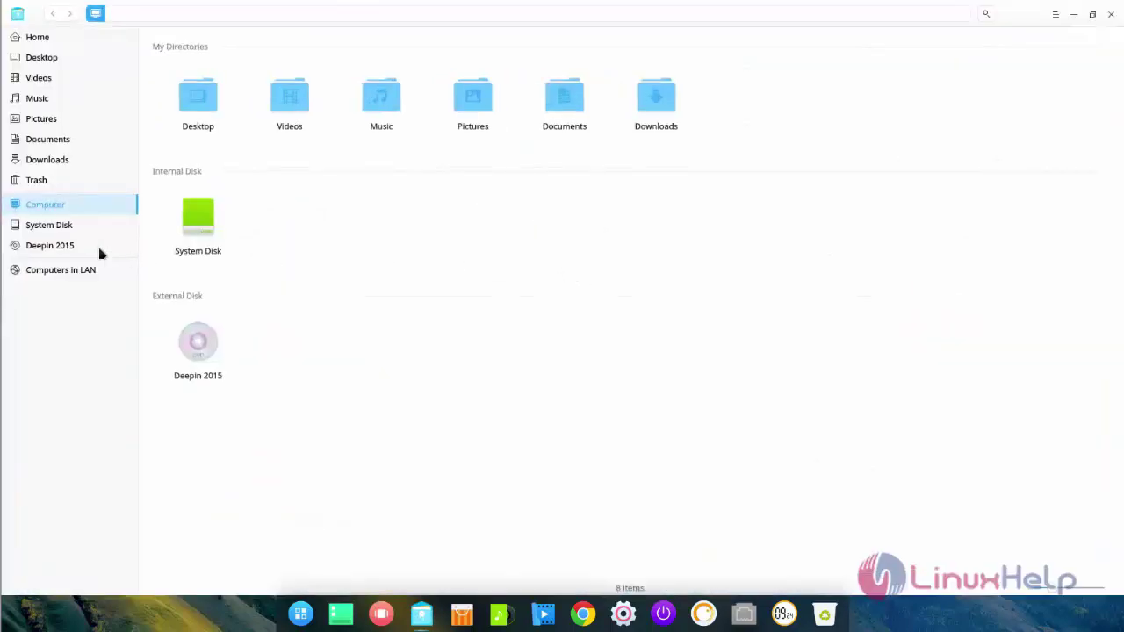
{"action": "left_click", "coordinate": [57, 227]}
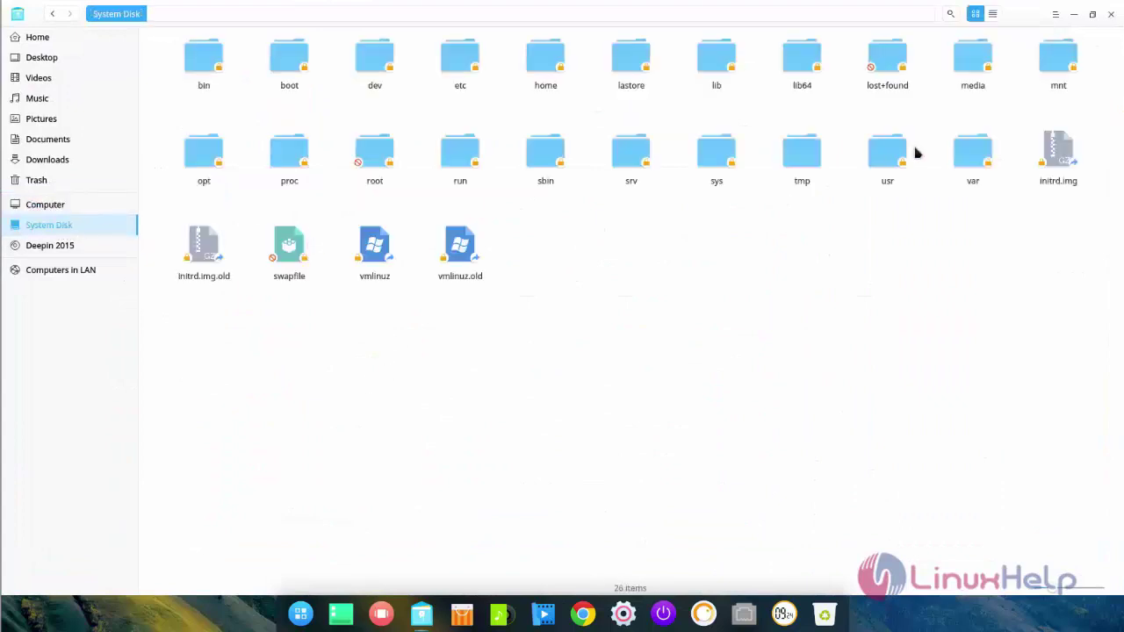
{"action": "left_click", "coordinate": [1112, 15]}
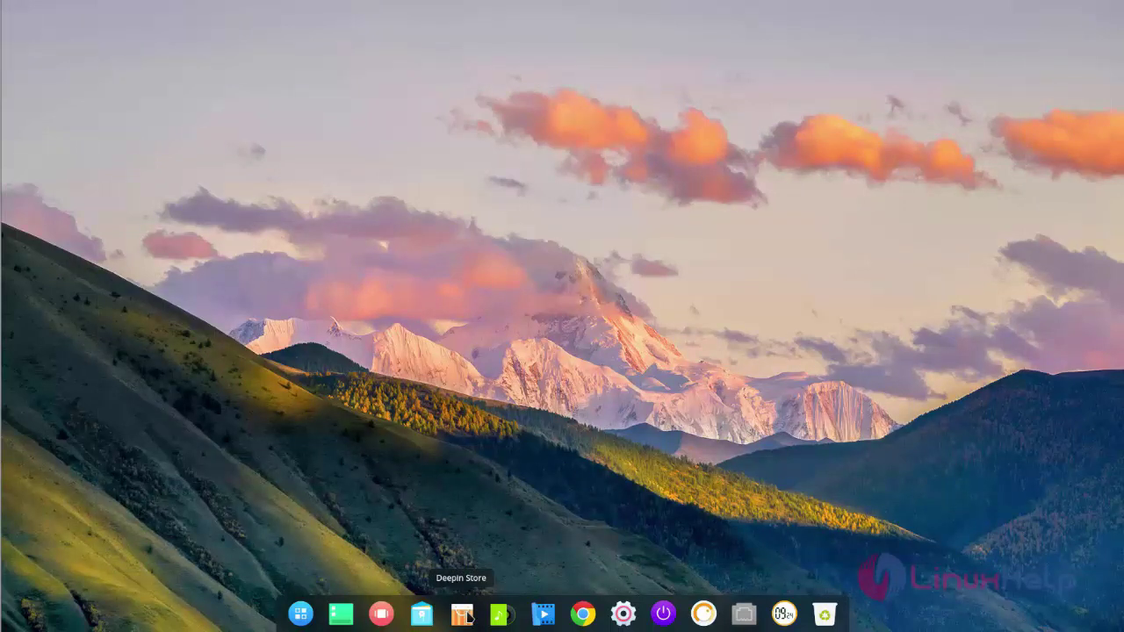
{"action": "left_click", "coordinate": [463, 615]}
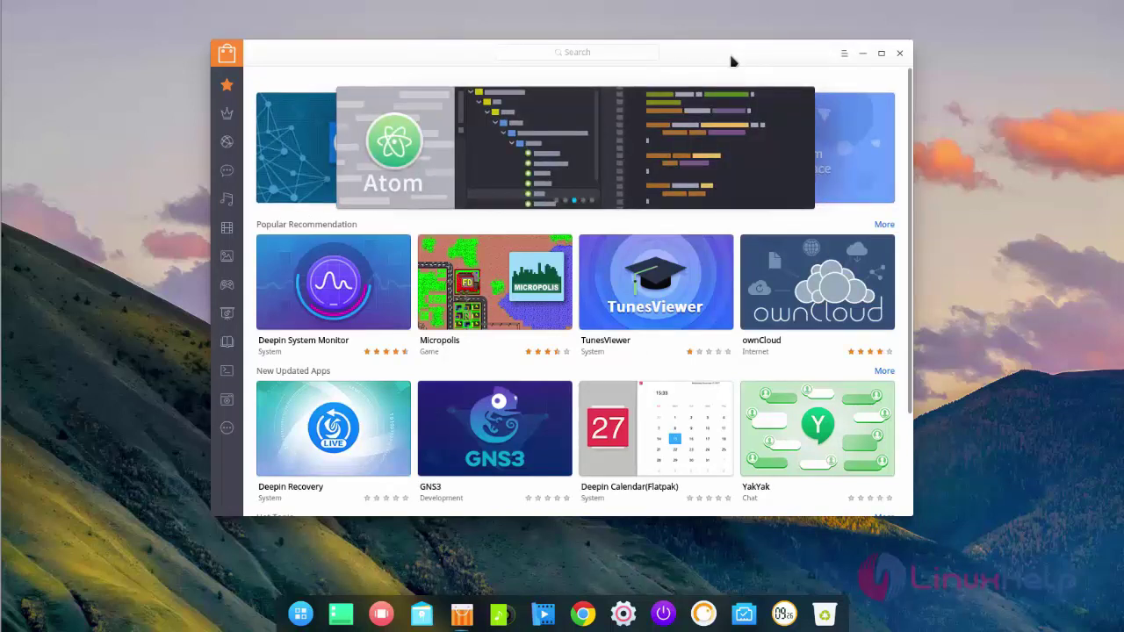
{"action": "left_click", "coordinate": [899, 54]}
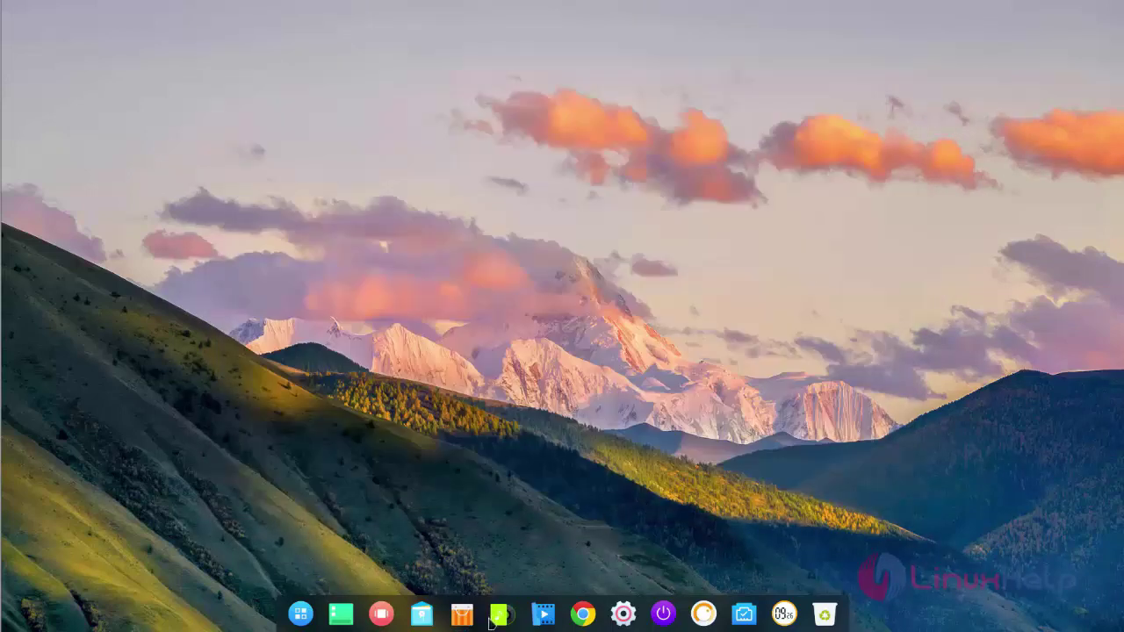